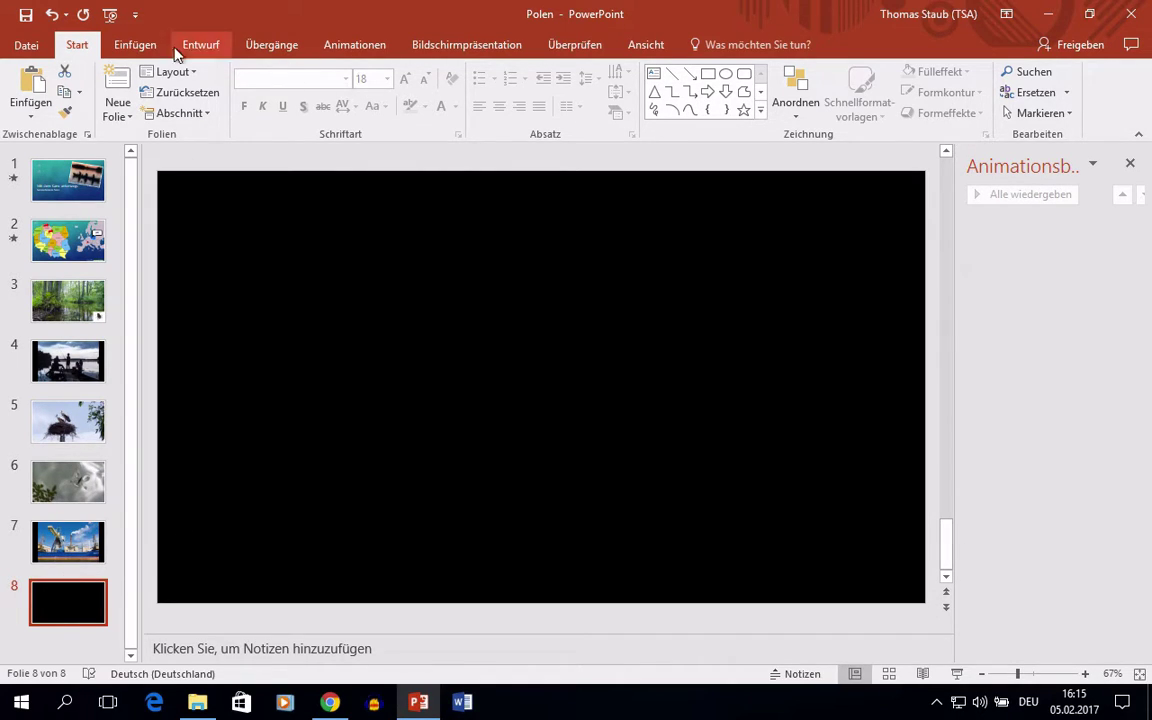
# Step: Insert the local video 'polen' from Desktop > Polen onto slide 8
pyautogui.click(140, 45)
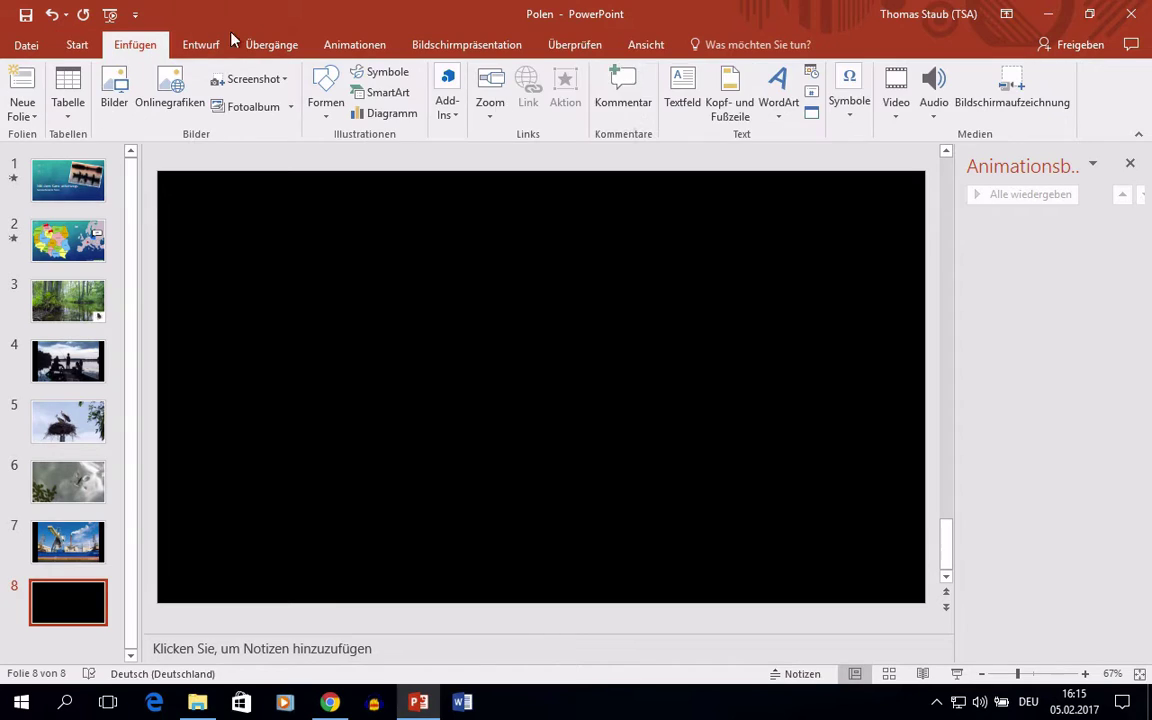
pyautogui.click(900, 100)
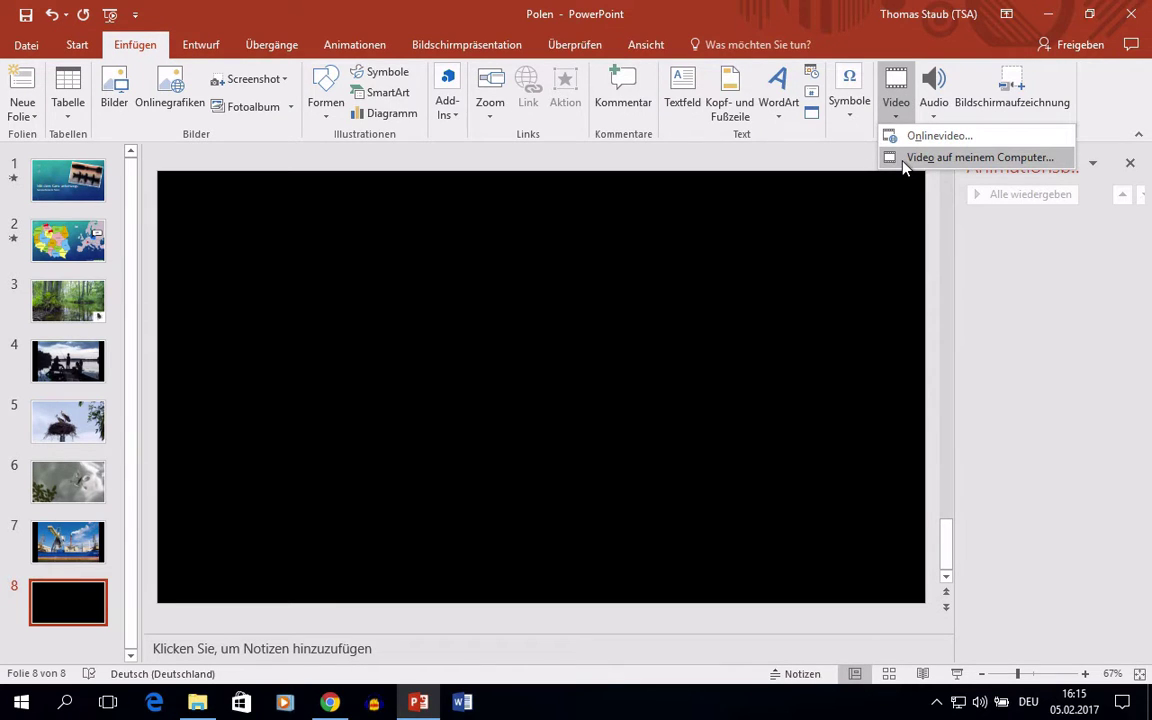
pyautogui.click(904, 160)
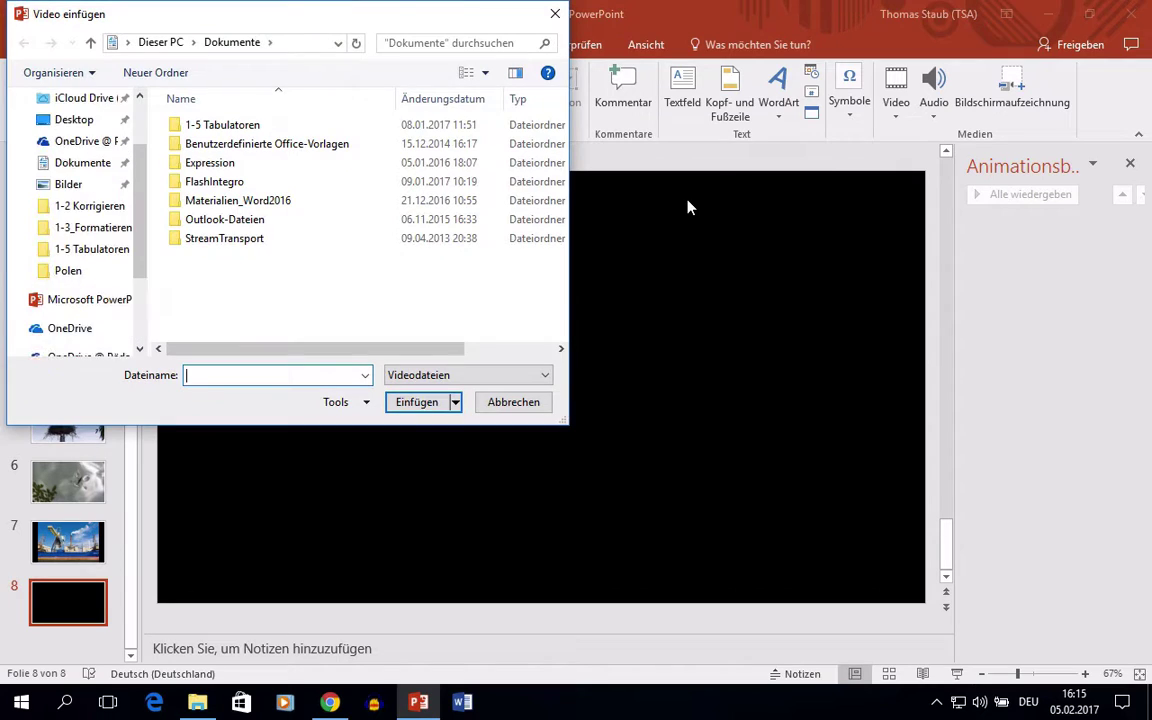
pyautogui.click(76, 148)
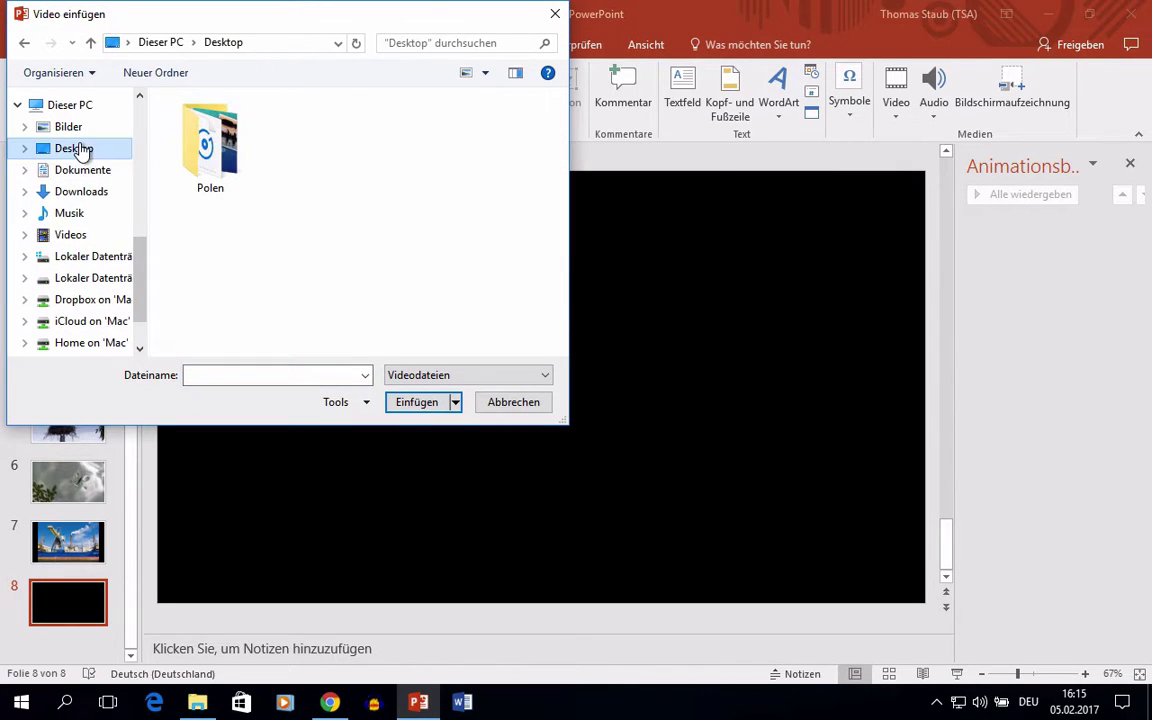
pyautogui.doubleClick(200, 160)
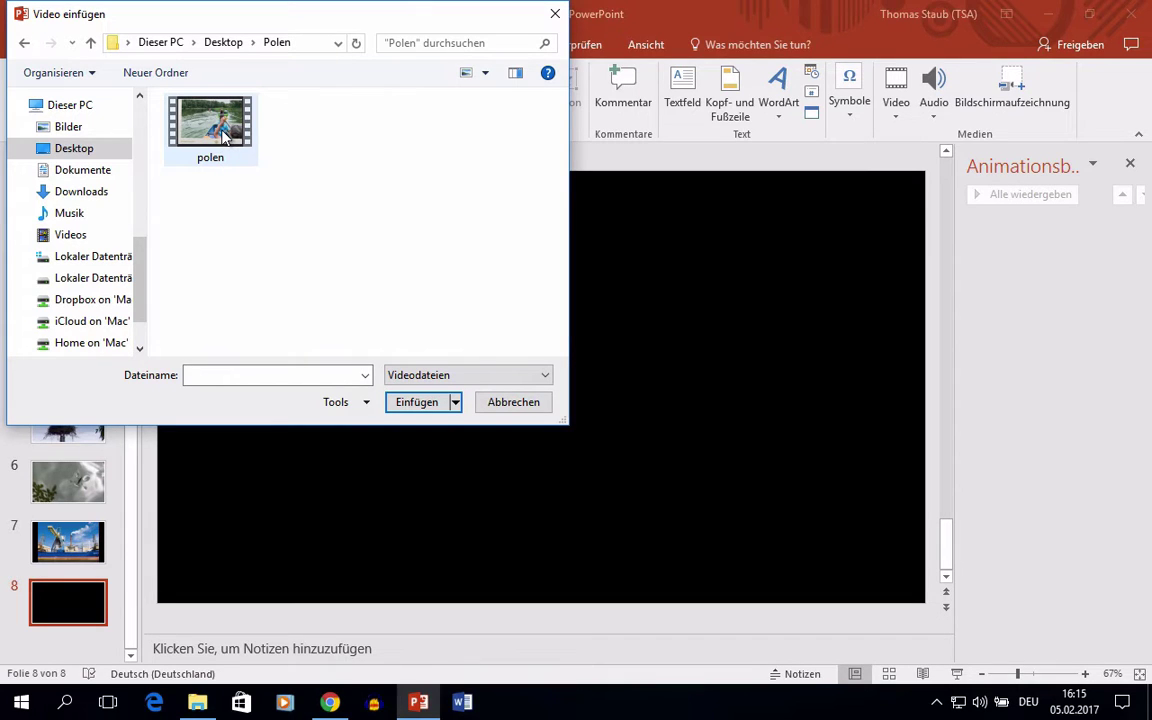
pyautogui.click(222, 138)
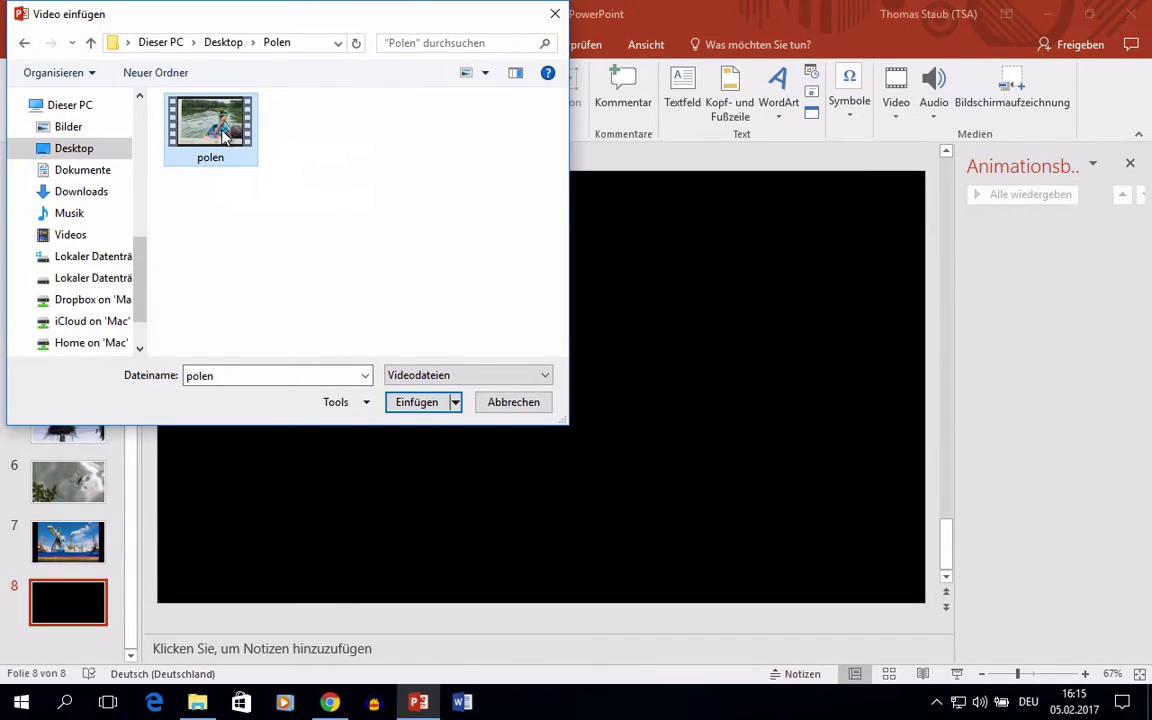
pyautogui.click(414, 402)
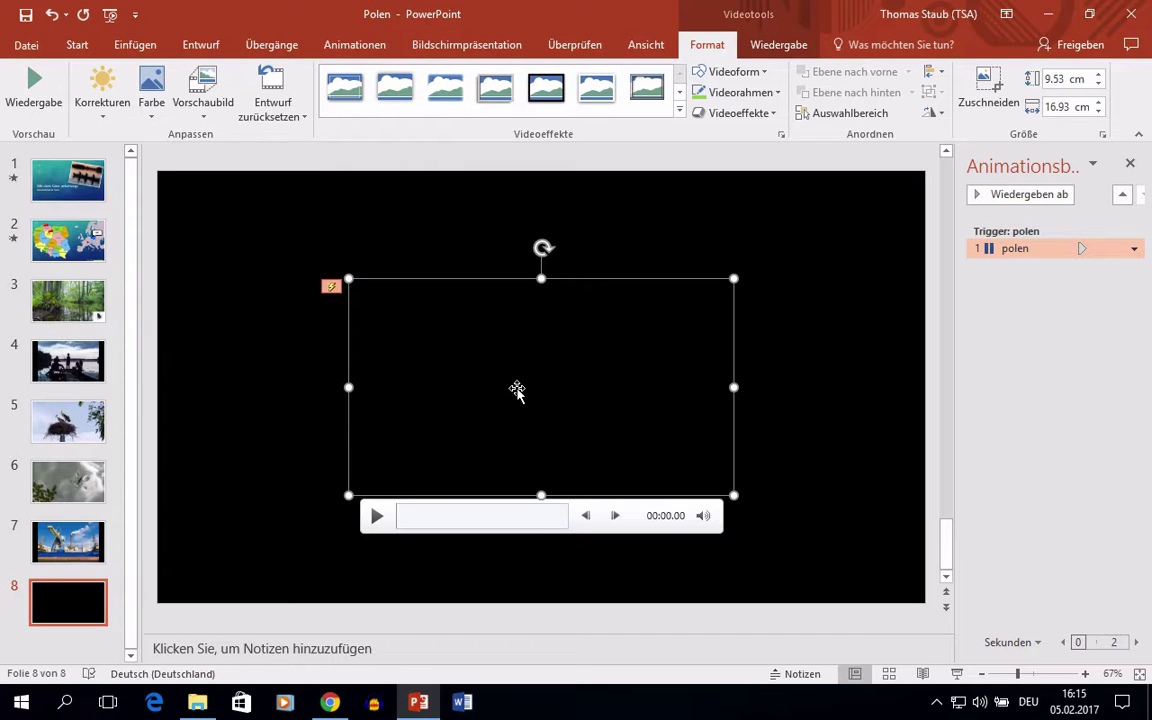
# Step: Enlarge the polen video to fill slide 8 at 17.34 × 30.83 cm and show its Wiedergabe settings
pyautogui.click(760, 245)
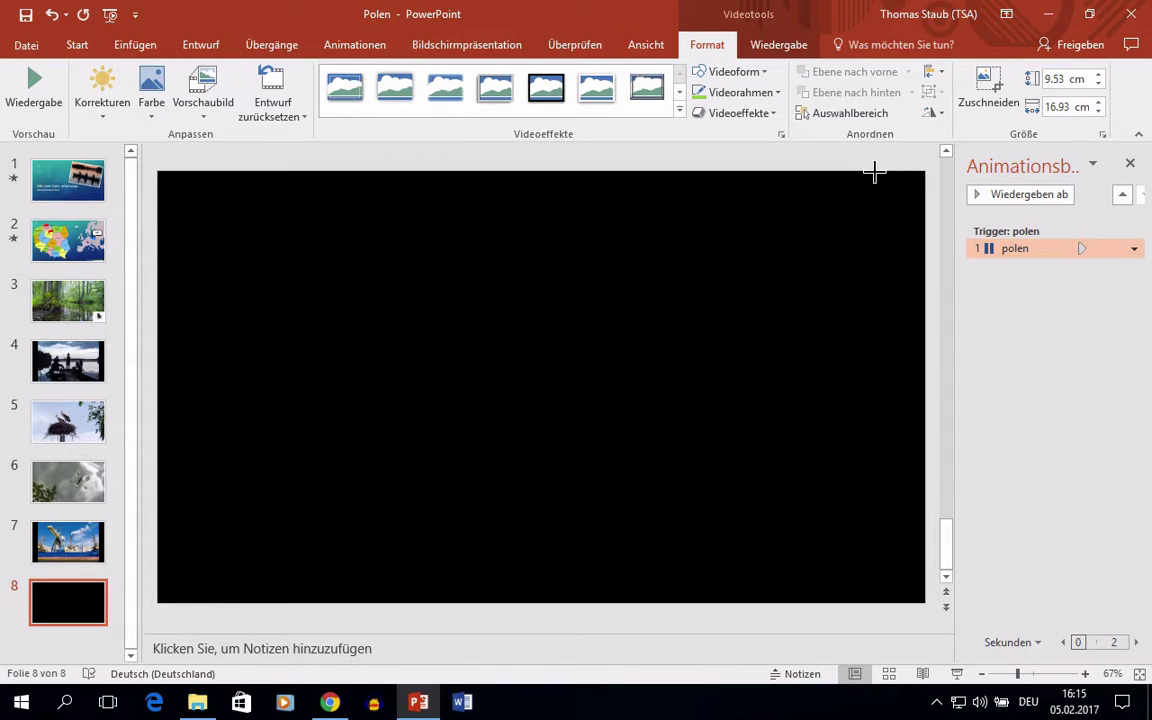
pyautogui.hotkey('ctrl', 'y')
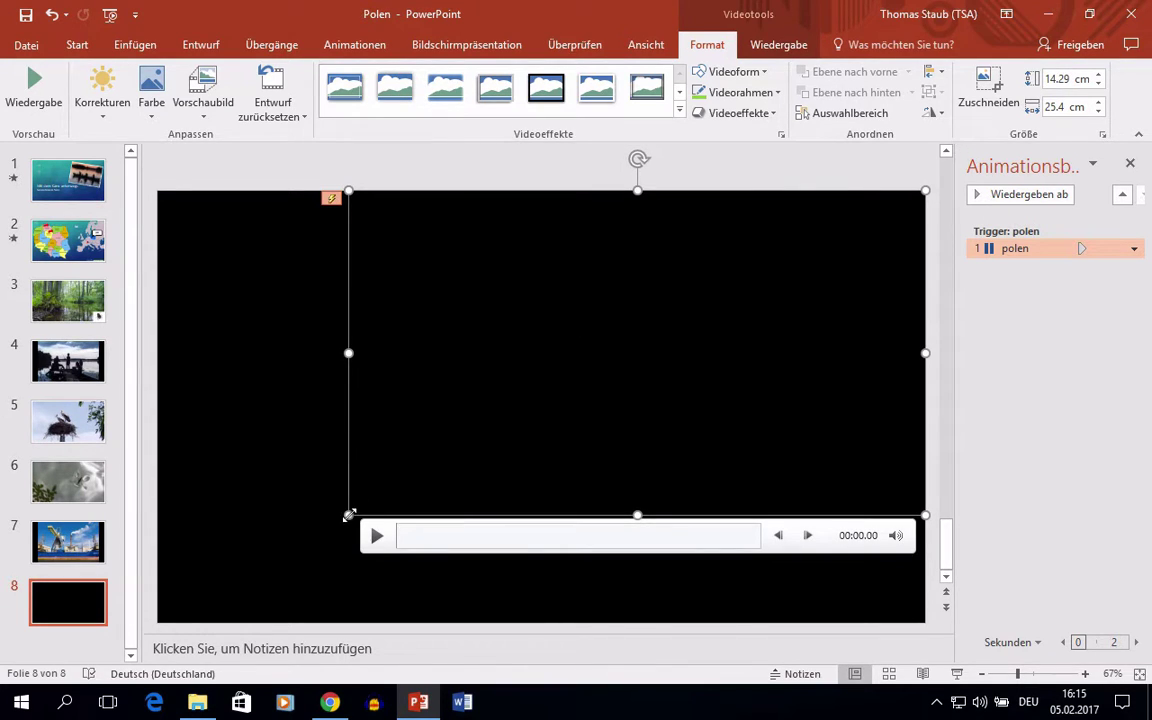
pyautogui.hotkey('ctrl', 'z')
pyautogui.hotkey('ctrl', 'z')
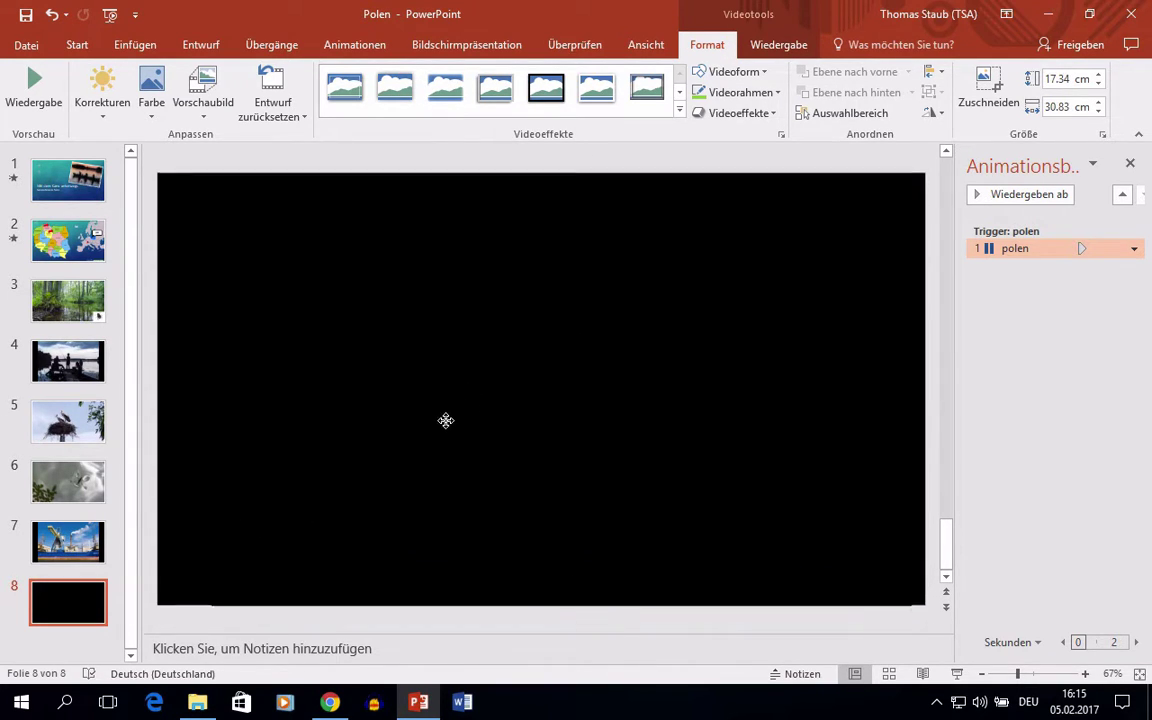
pyautogui.click(445, 393)
pyautogui.click(775, 45)
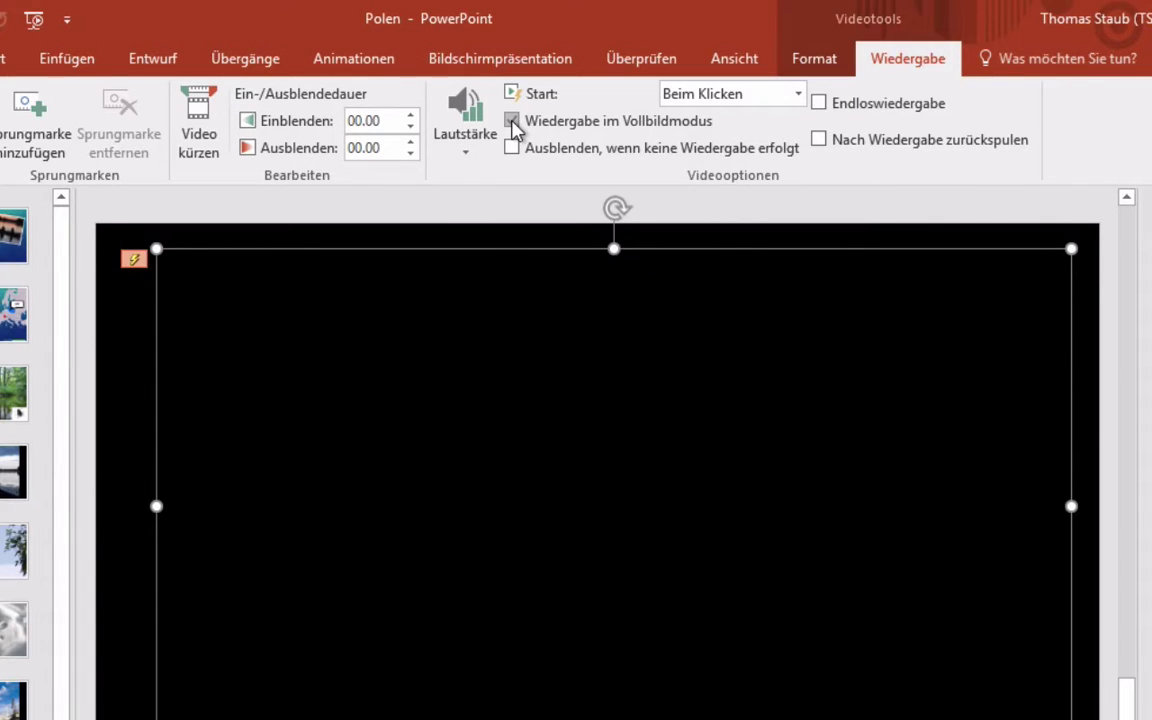
# Step: Turn on Wiedergabe im Vollbildmodus and set the video's Start to Automatisch
pyautogui.click(512, 121)
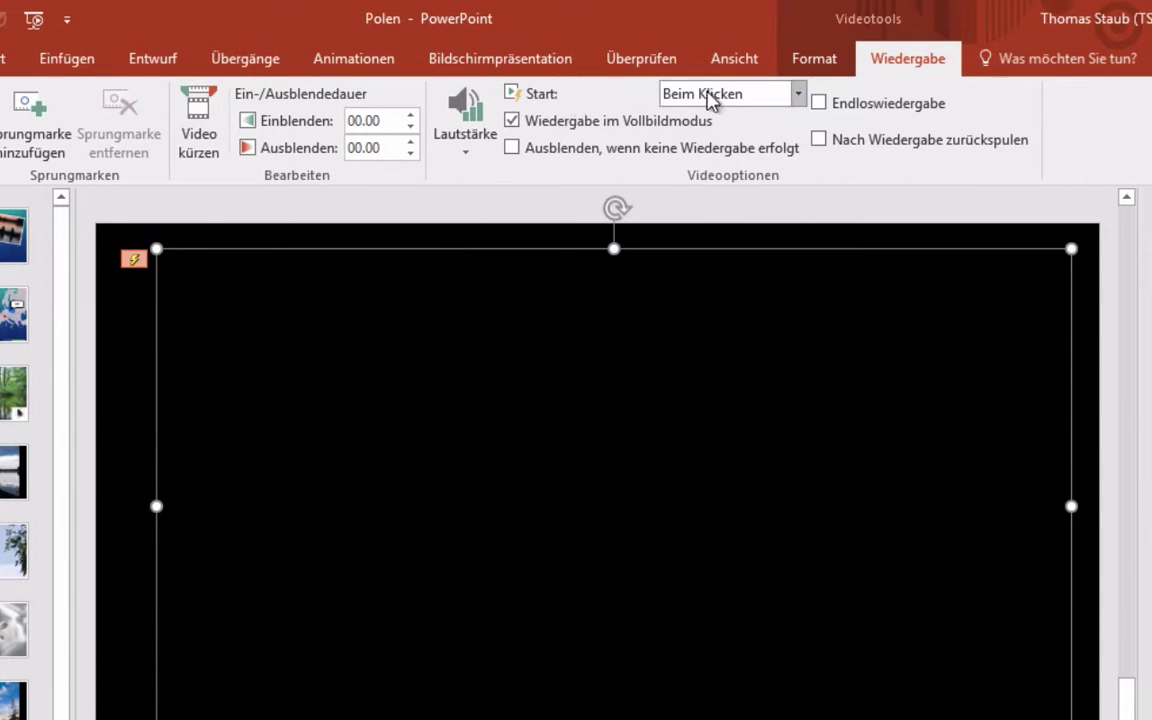
pyautogui.click(800, 95)
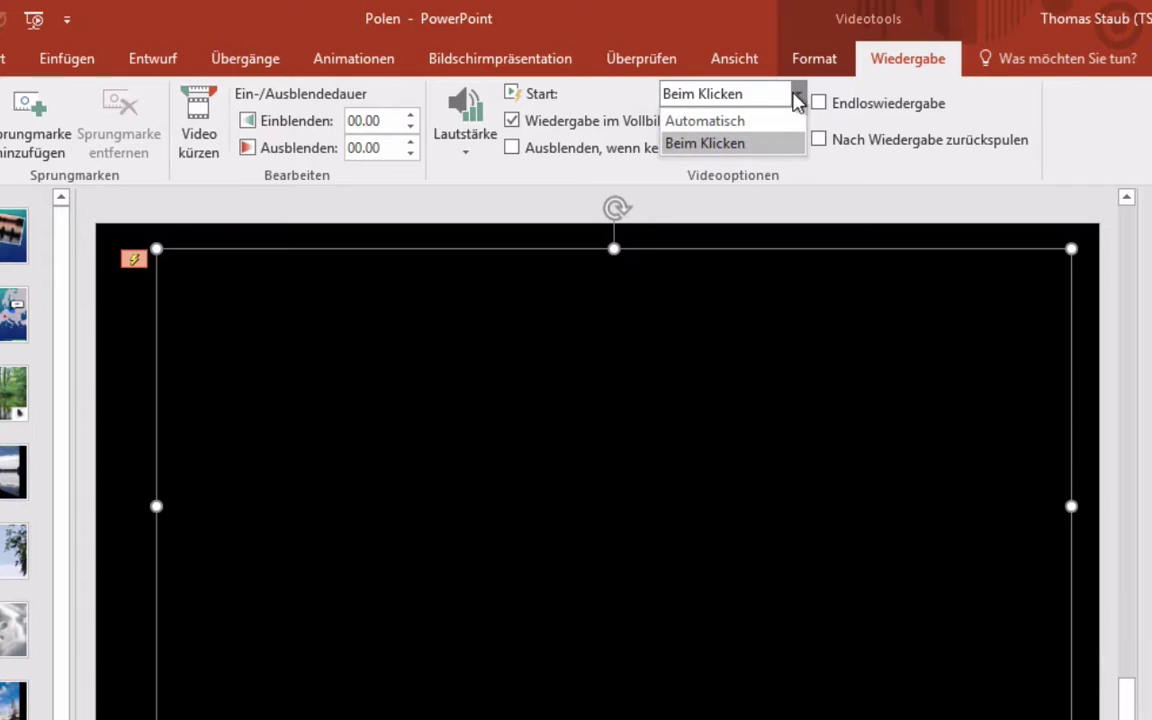
pyautogui.click(728, 119)
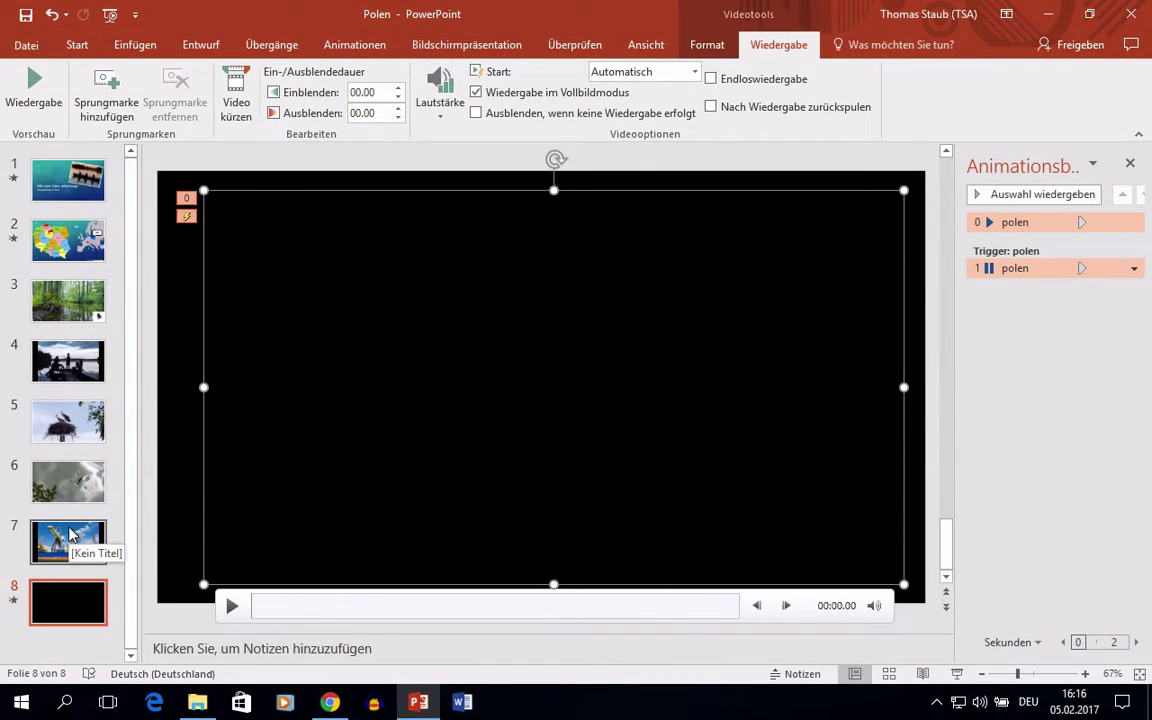
pyautogui.click(70, 535)
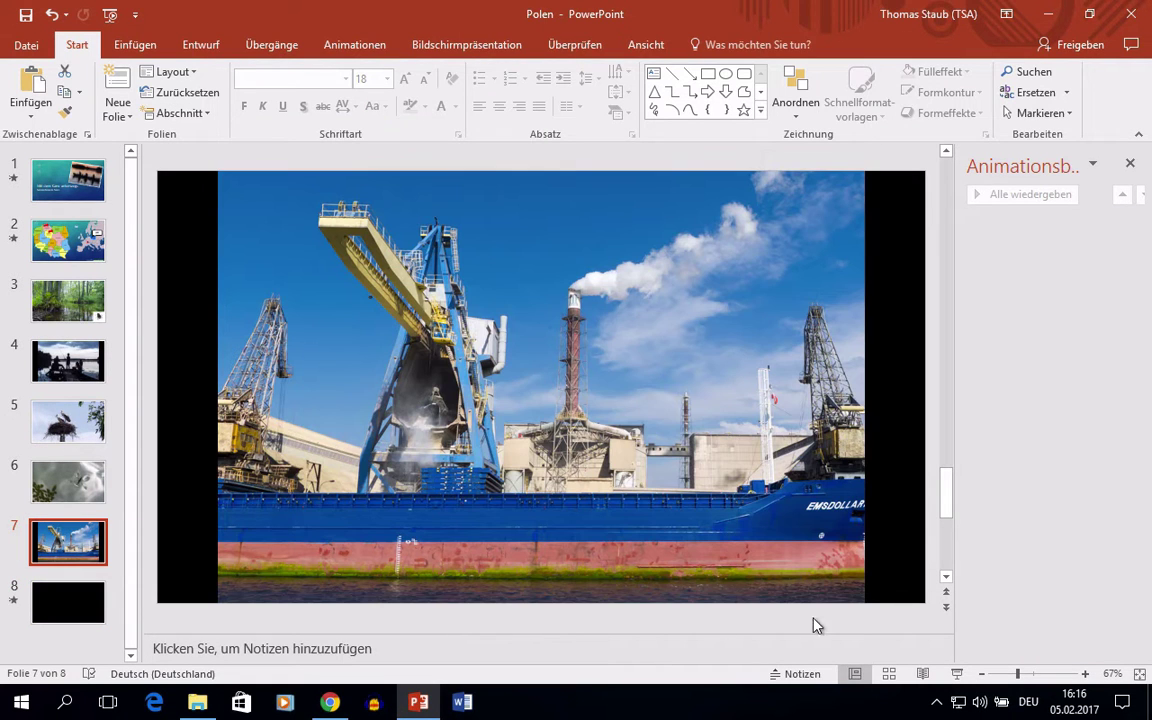
pyautogui.click(958, 675)
pyautogui.press('Right')
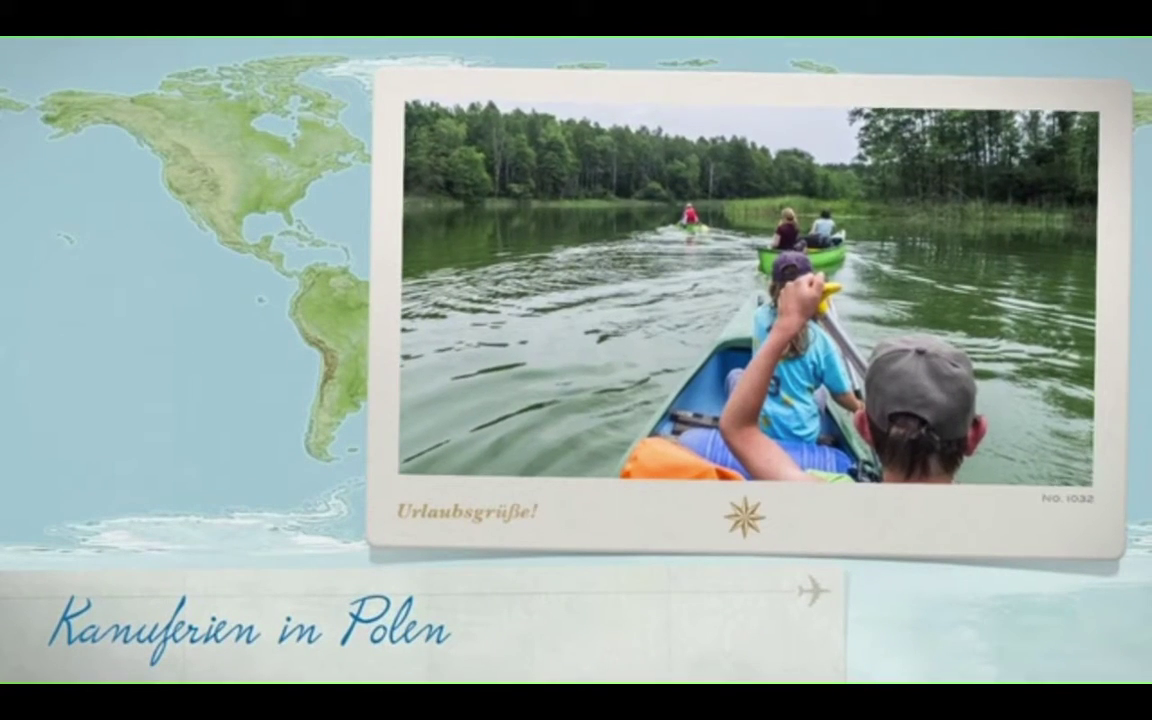
pyautogui.press('Right')
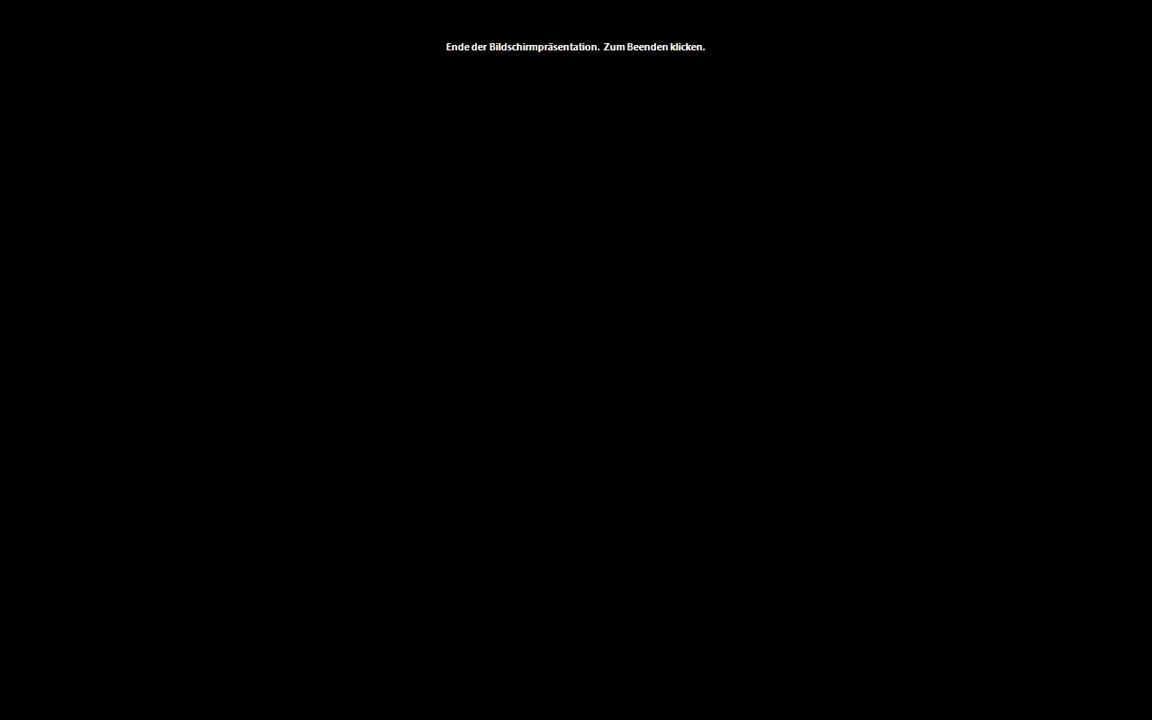
pyautogui.press('Right')
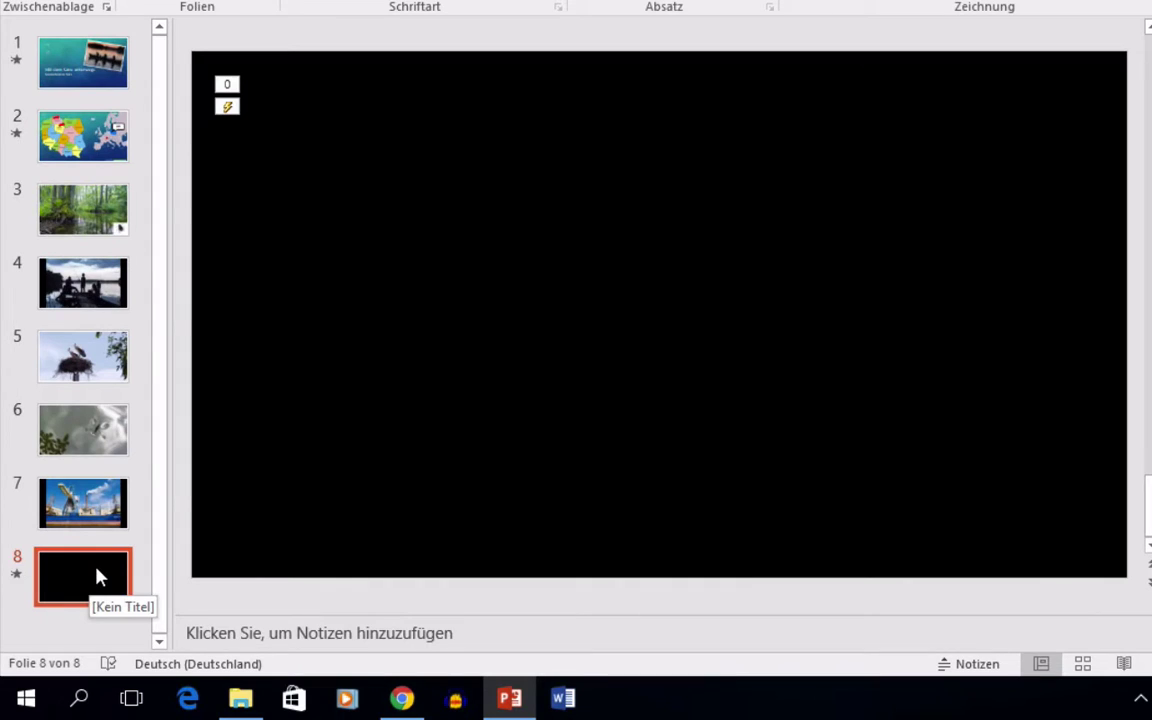
# Step: Add a new slide 9 after slide 8 and delete the video copied onto it
pyautogui.rightClick(97, 575)
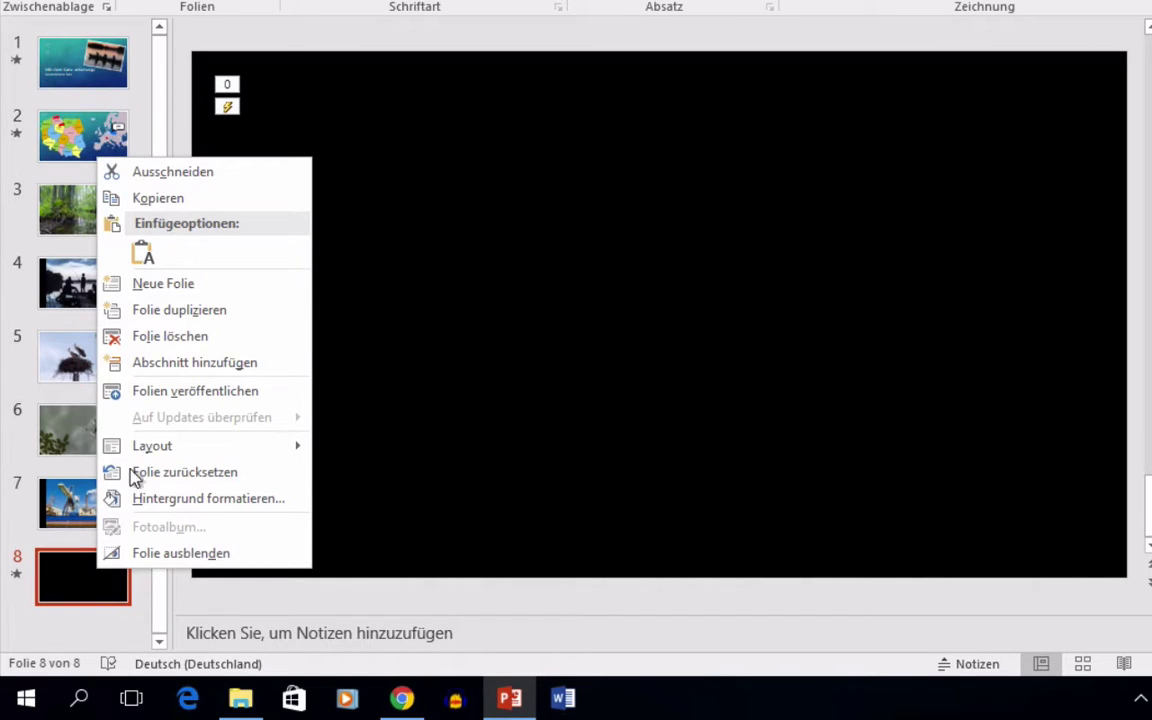
pyautogui.click(168, 310)
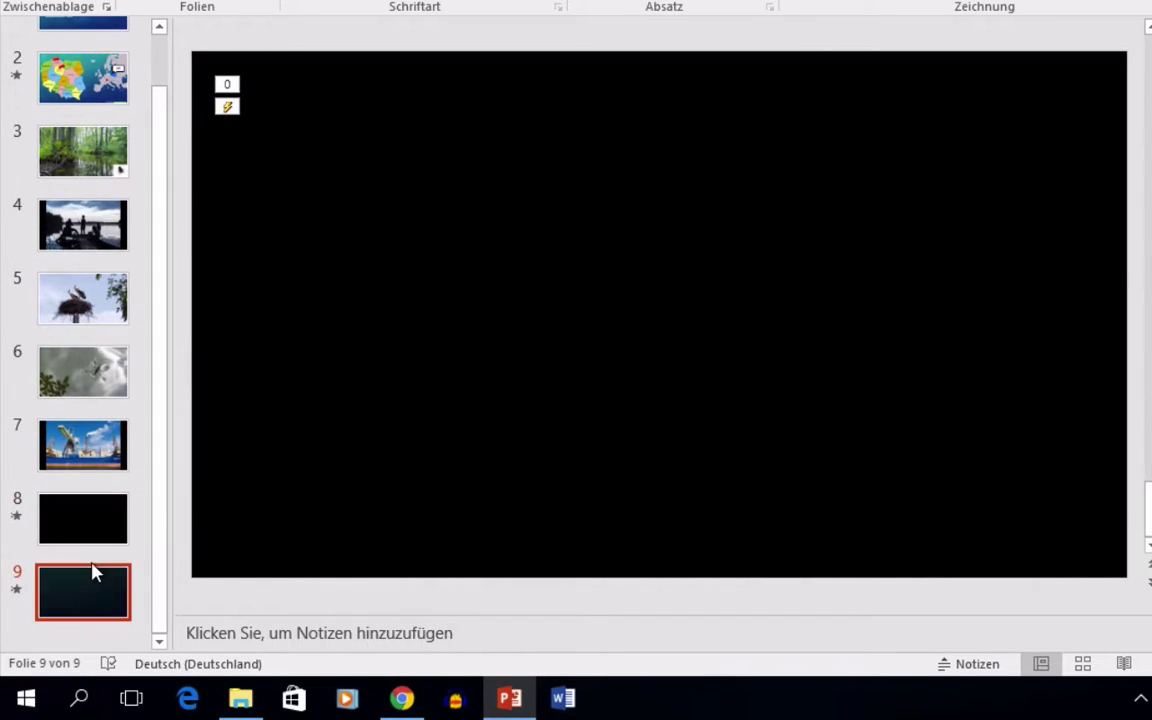
pyautogui.click(362, 346)
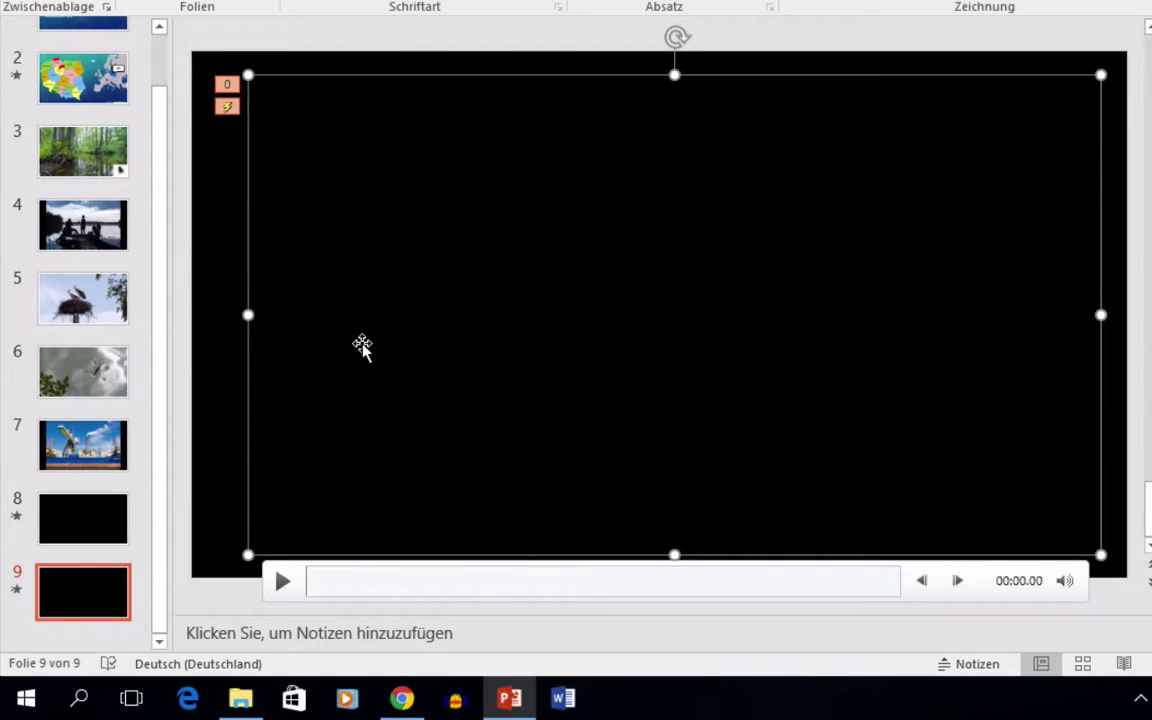
pyautogui.press('Delete')
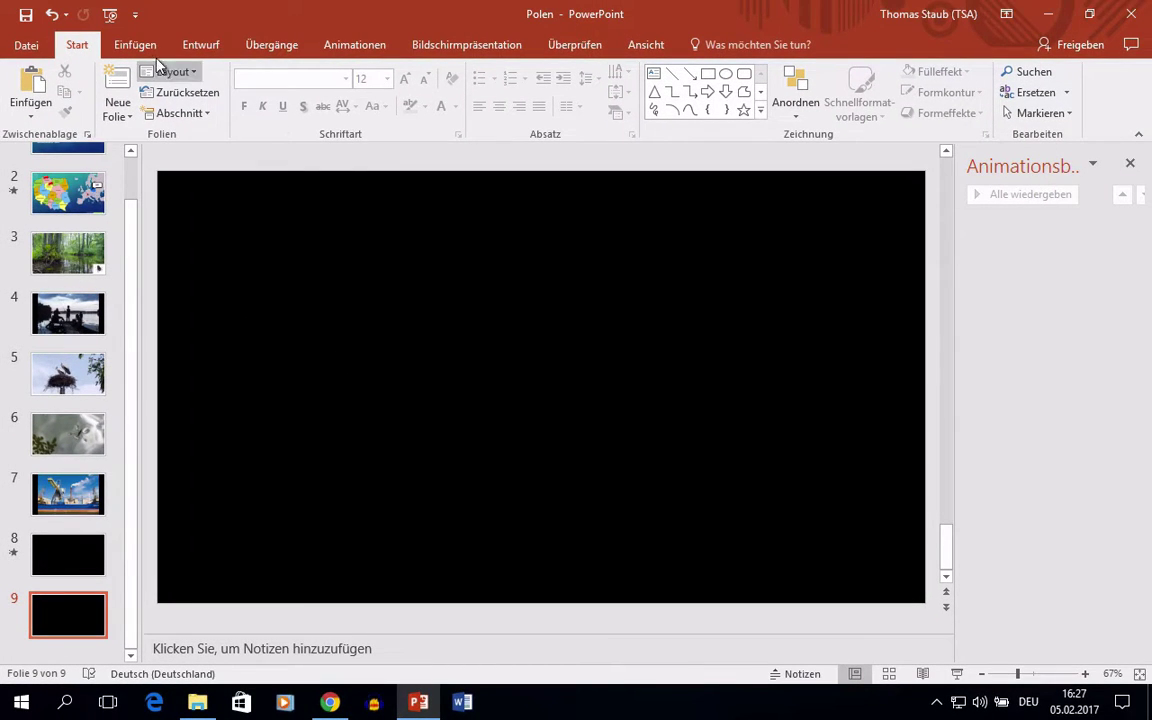
# Step: Bring up the Onlinevideo insertion dialog for slide 9
pyautogui.click(146, 44)
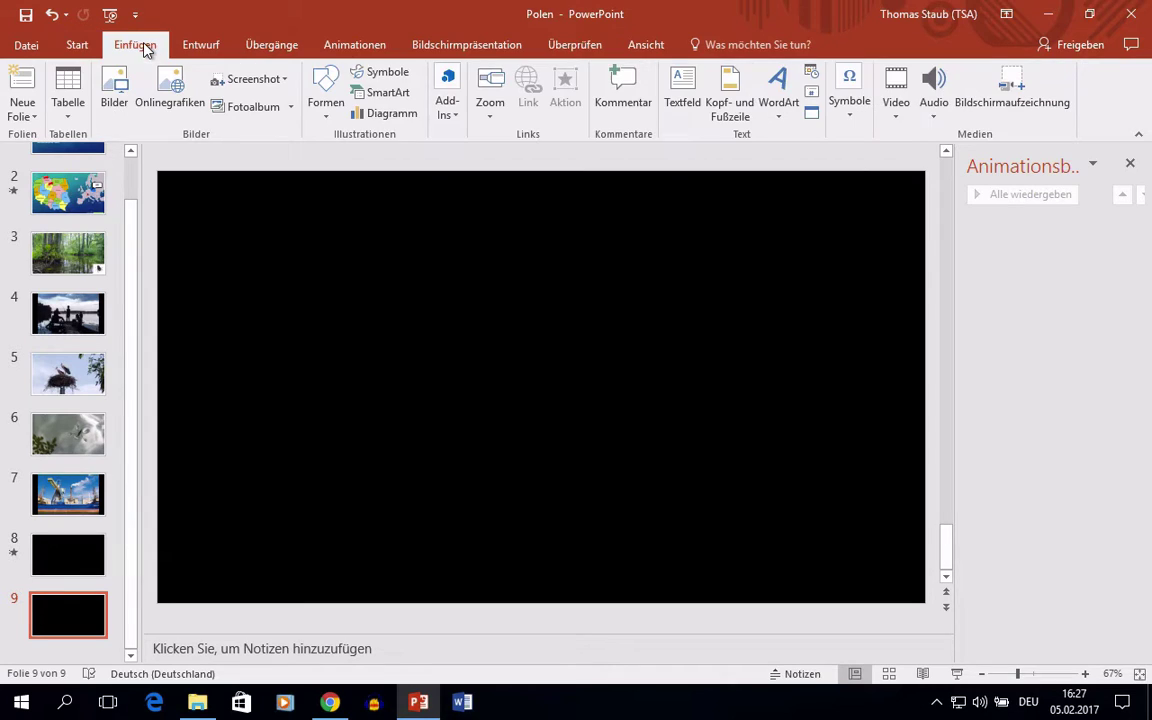
pyautogui.click(903, 100)
pyautogui.click(940, 136)
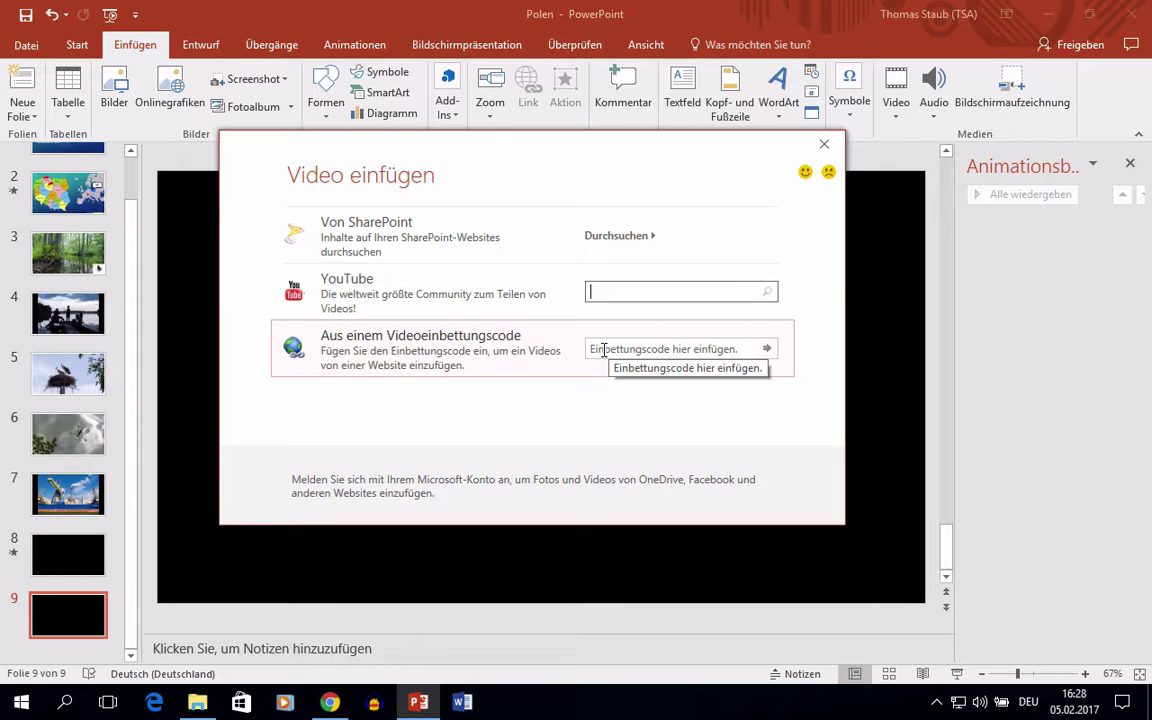
# Step: Show the YouTube embed code for the Krutynia kayak tour video in Chrome, then minimize Chrome
pyautogui.click(329, 702)
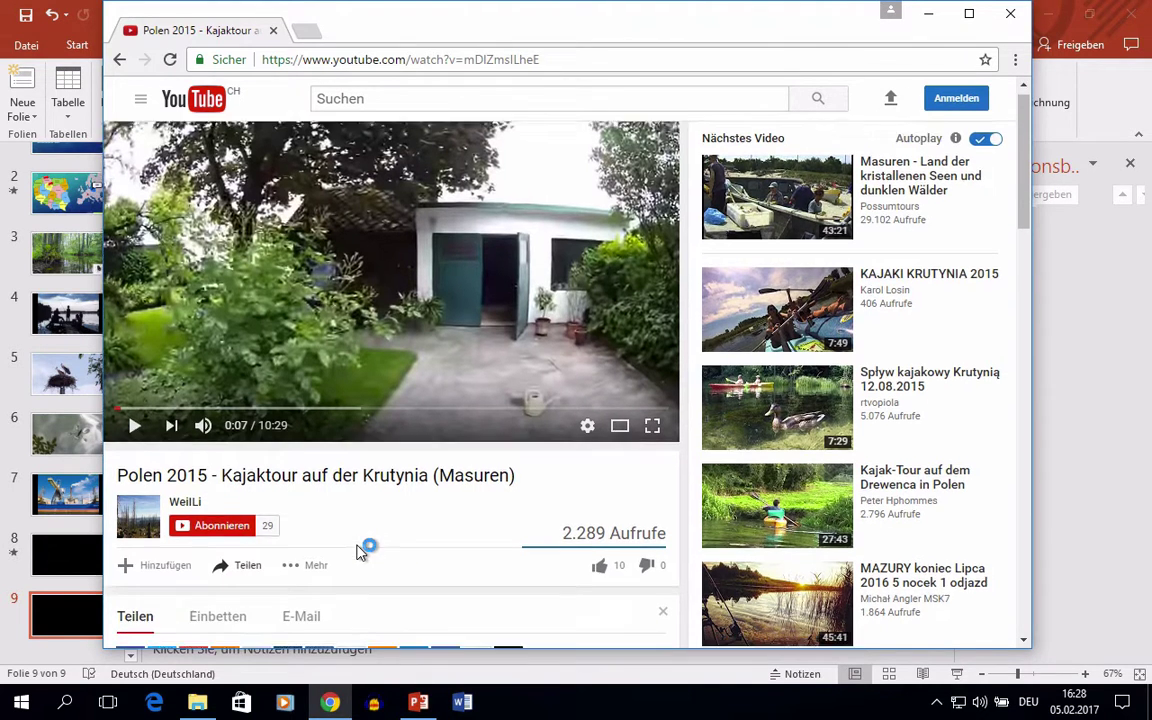
pyautogui.scroll(-2, 358, 551)
pyautogui.click(220, 490)
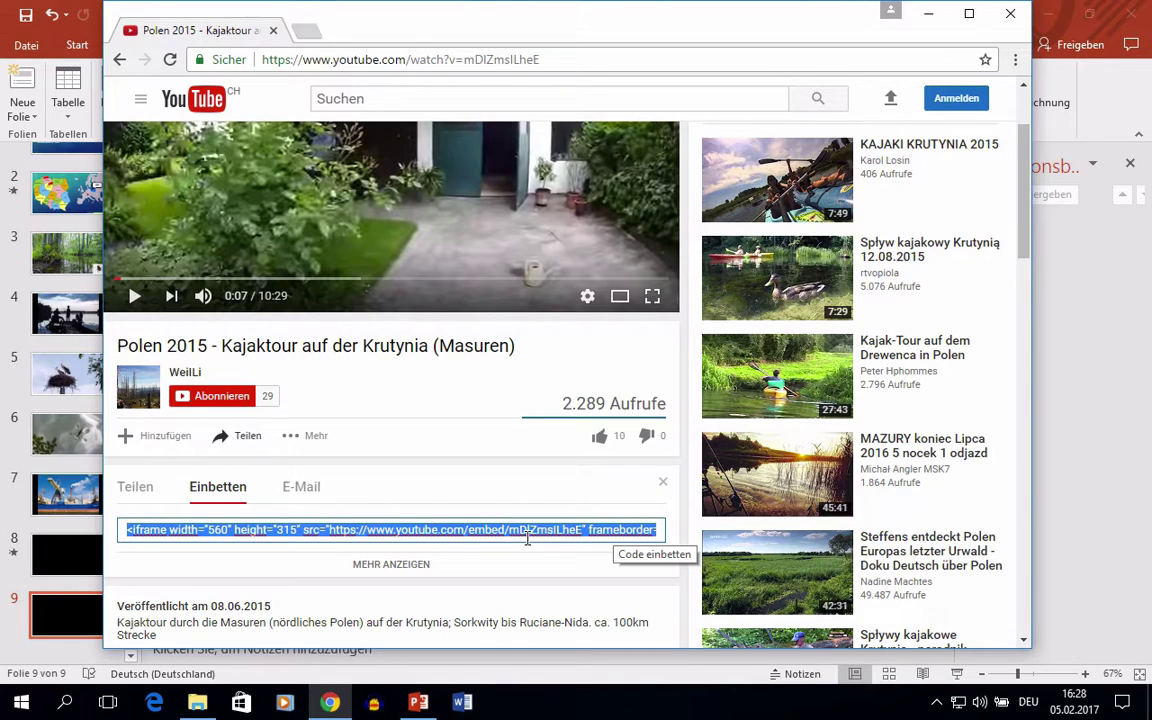
pyautogui.click(929, 13)
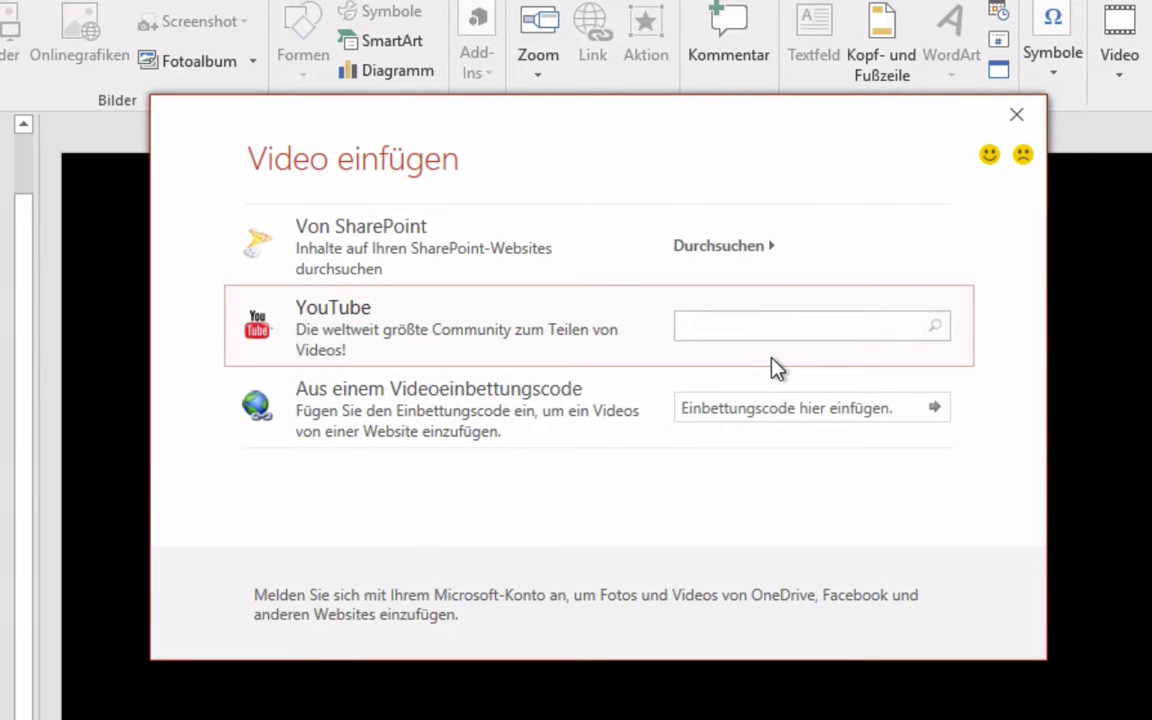
# Step: Search YouTube for 'kanu polen' and insert 'Polen 2015 - Kajaktour auf der Krutynia' onto slide 9
pyautogui.write('kanu polen')
pyautogui.press('Return')
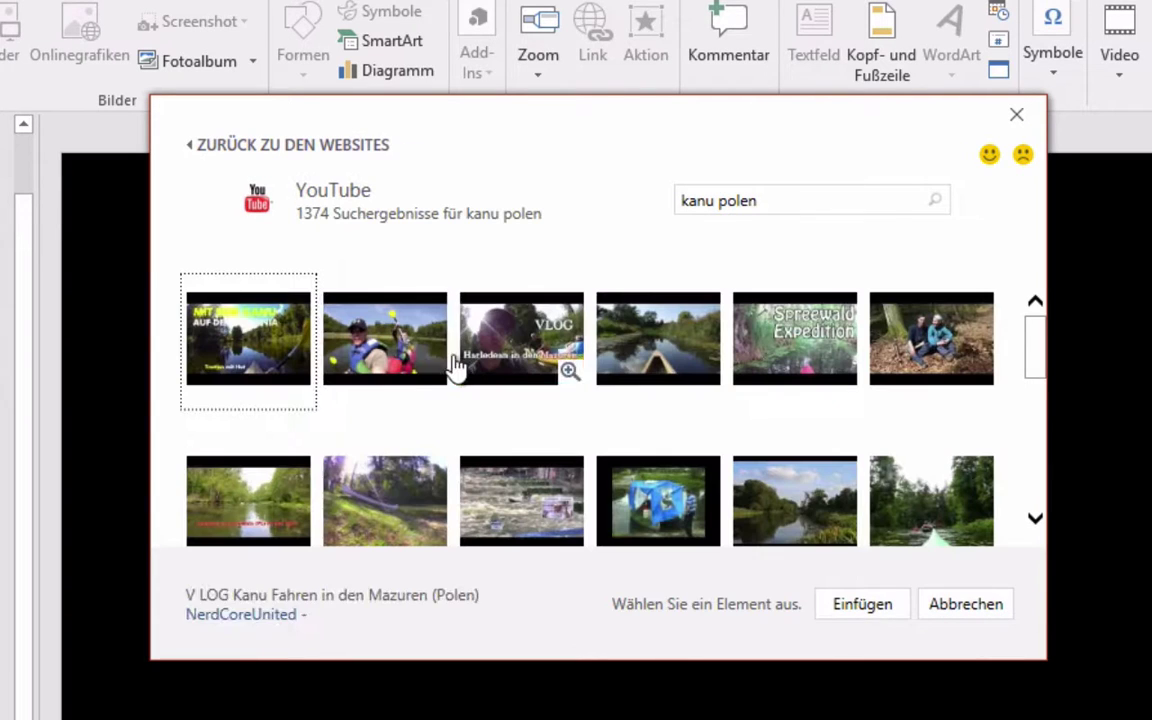
pyautogui.click(402, 345)
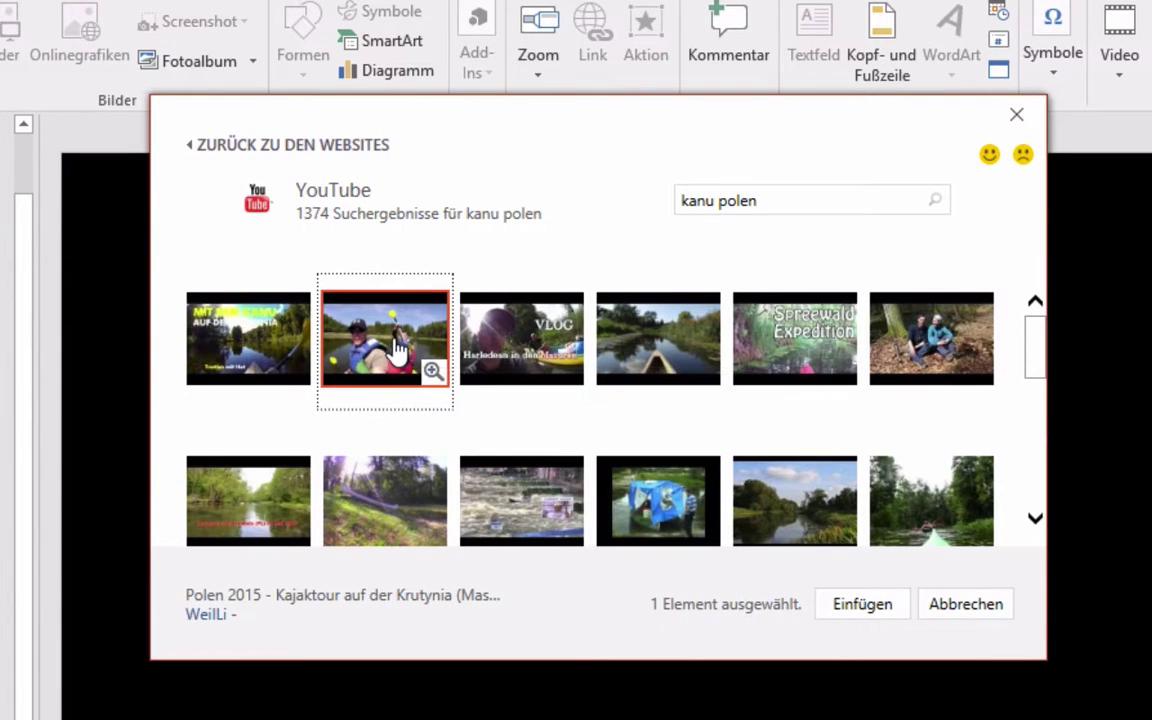
pyautogui.click(860, 604)
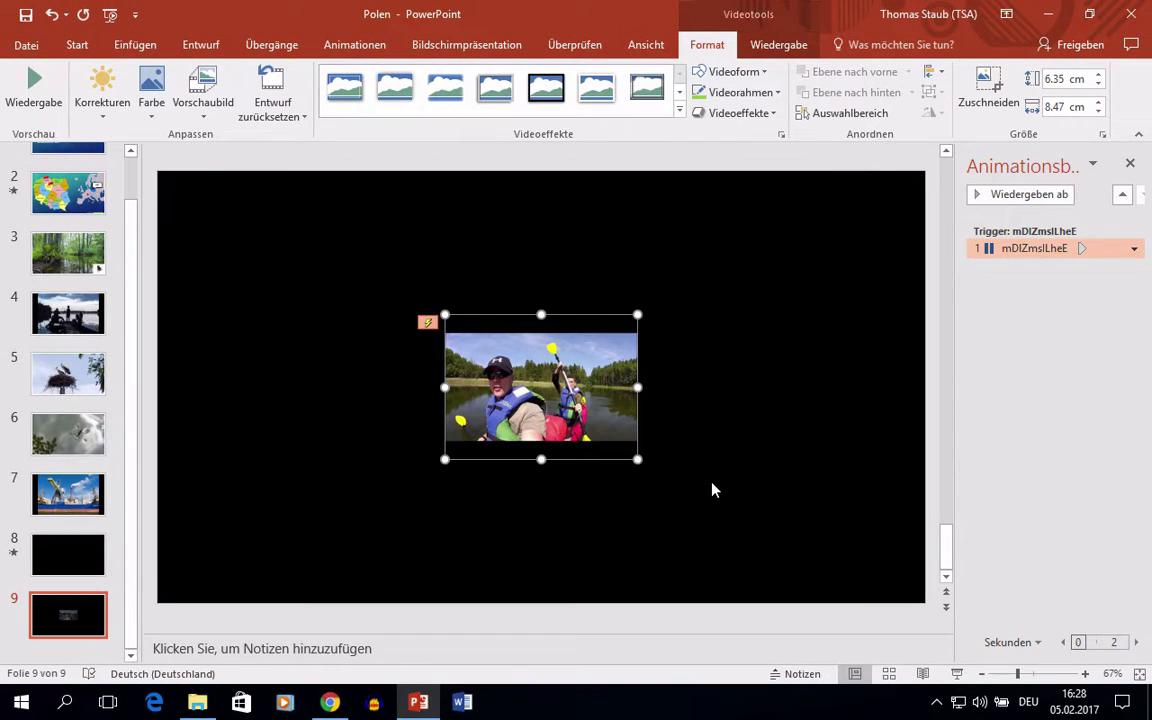
# Step: Enlarge the kayak video to 19.05 × 25.4 cm to fill the slide height, then return to slide 8
pyautogui.moveTo(634, 456); pyautogui.dragTo(830, 603)
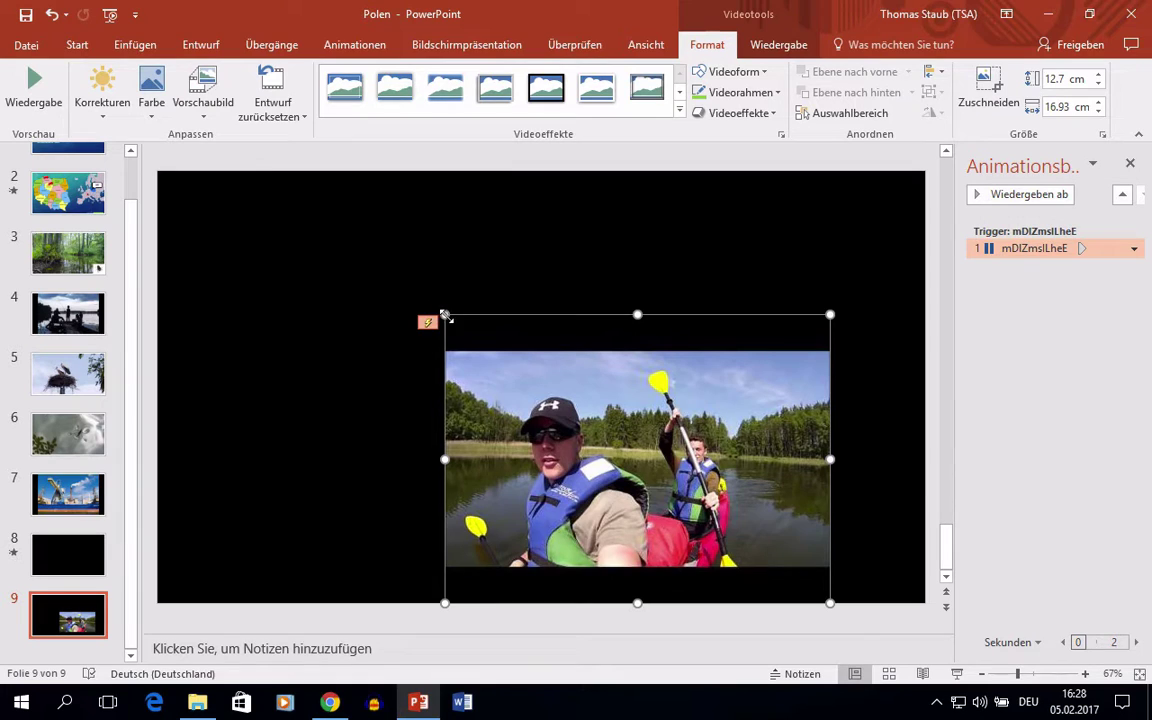
pyautogui.moveTo(445, 315)
pyautogui.mouseDown()
pyautogui.moveTo(289, 163)
pyautogui.moveTo(253, 170)
pyautogui.mouseUp()
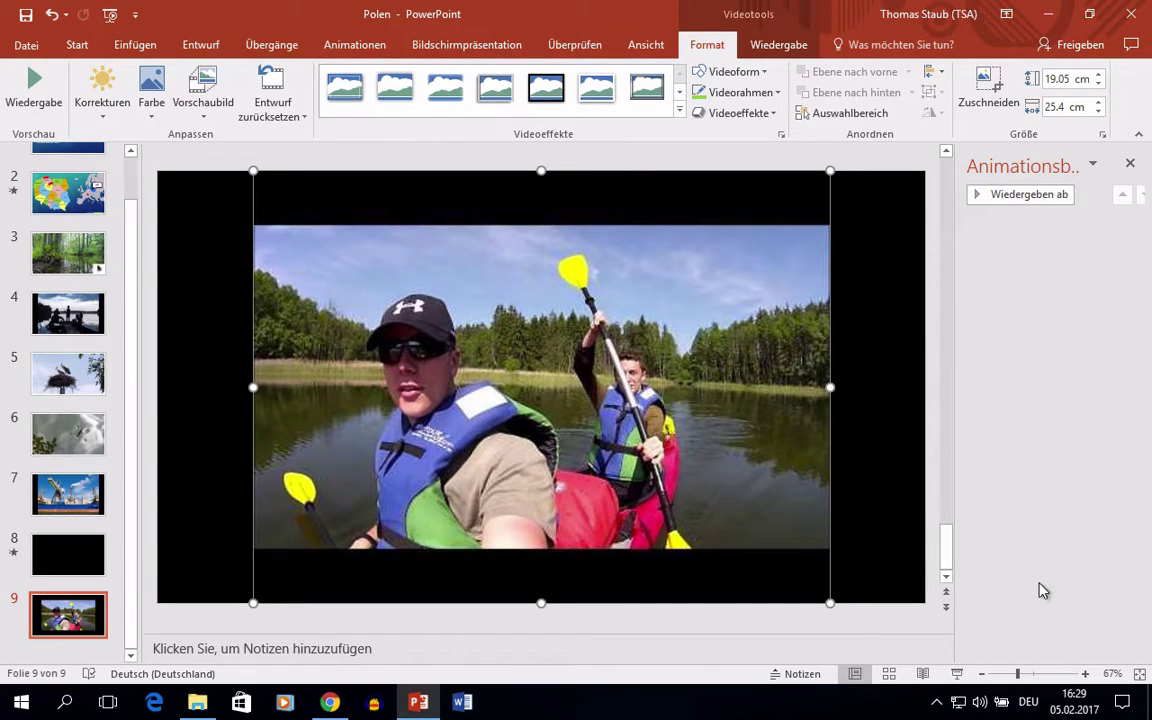
pyautogui.click(55, 565)
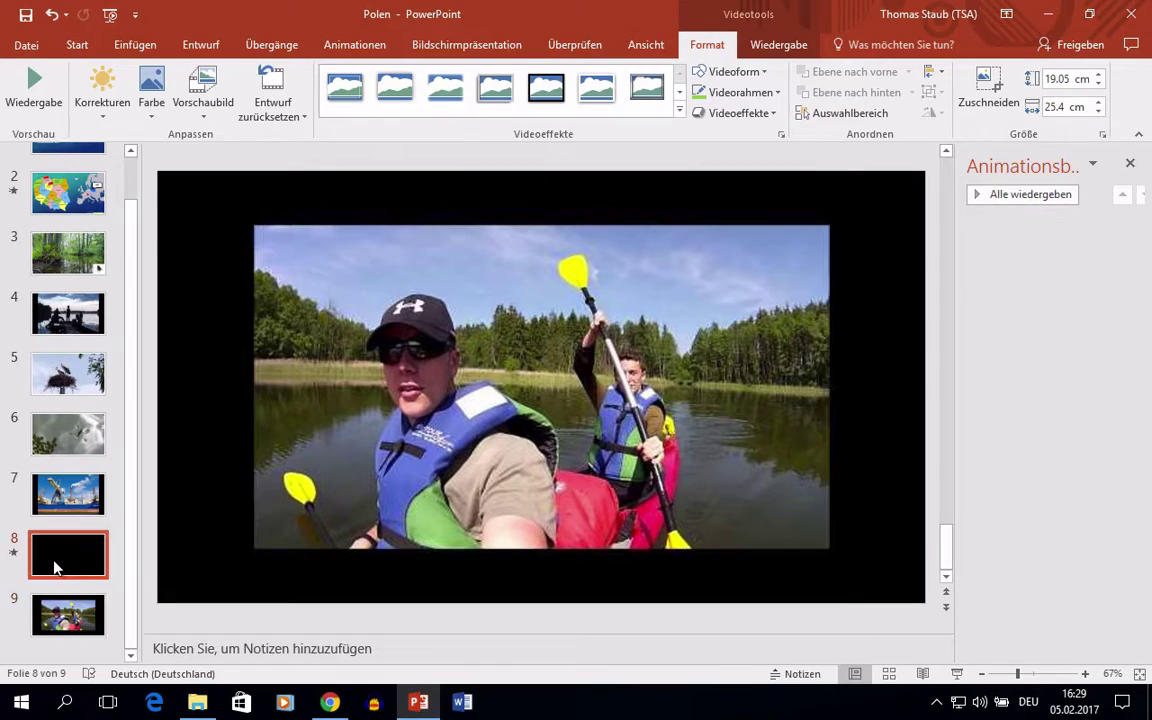
pyautogui.click(957, 674)
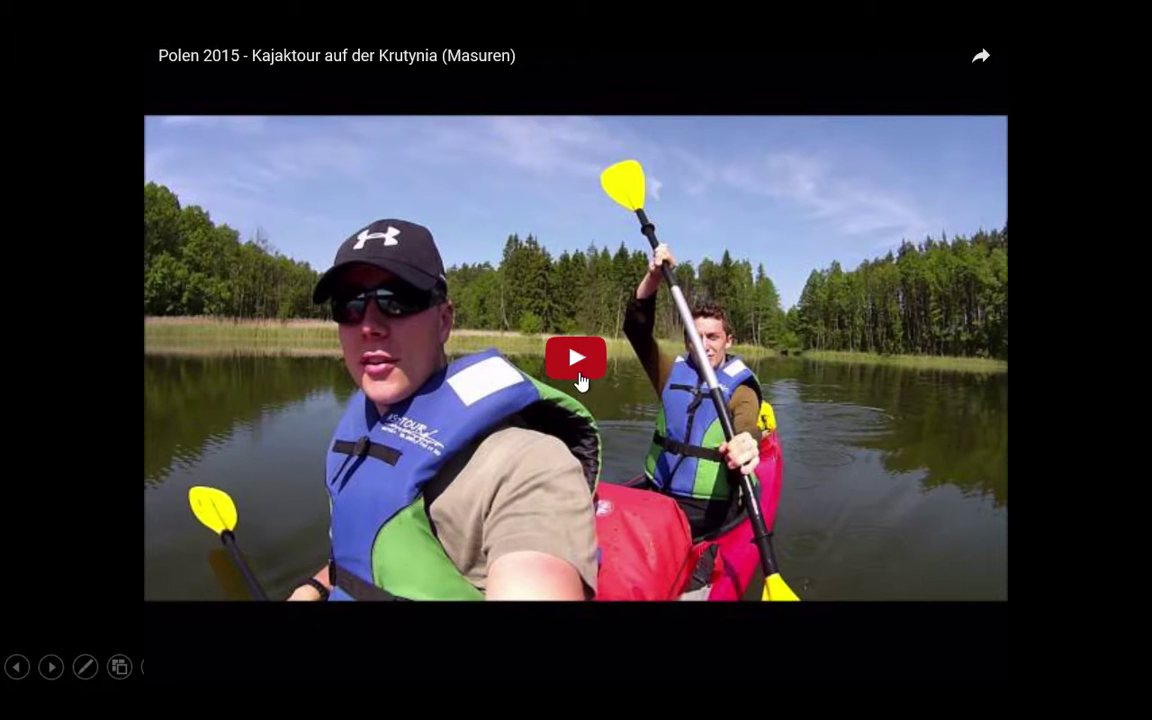
pyautogui.click(580, 362)
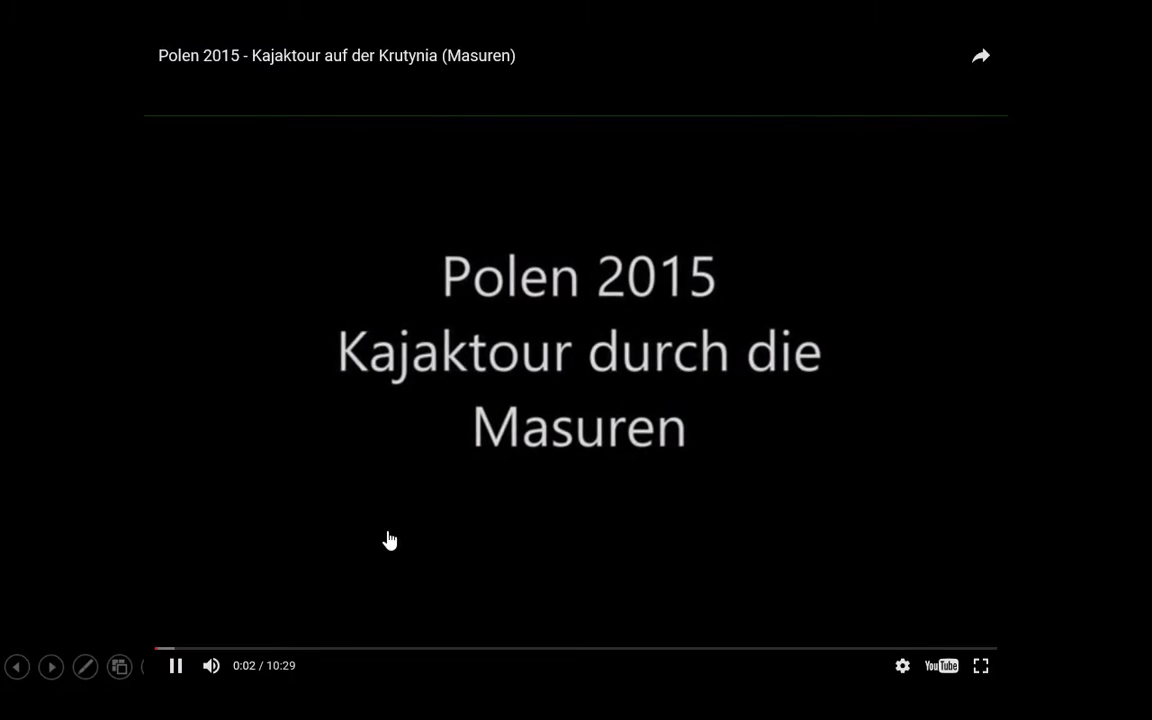
pyautogui.press('Escape')
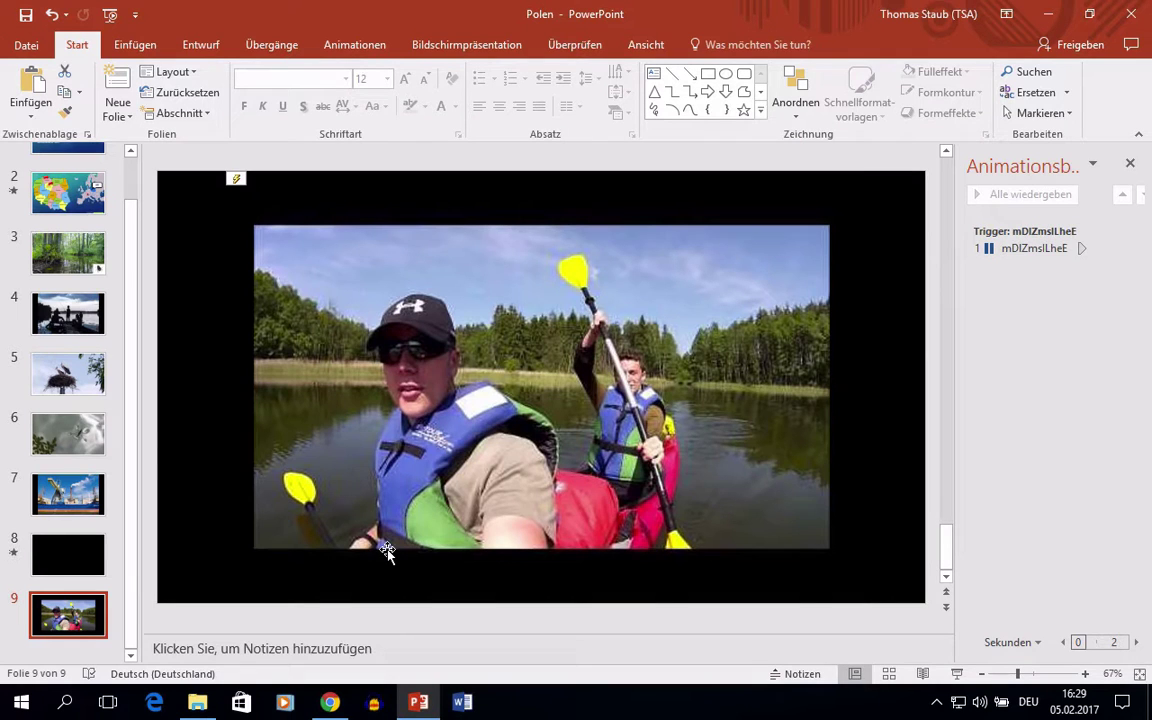